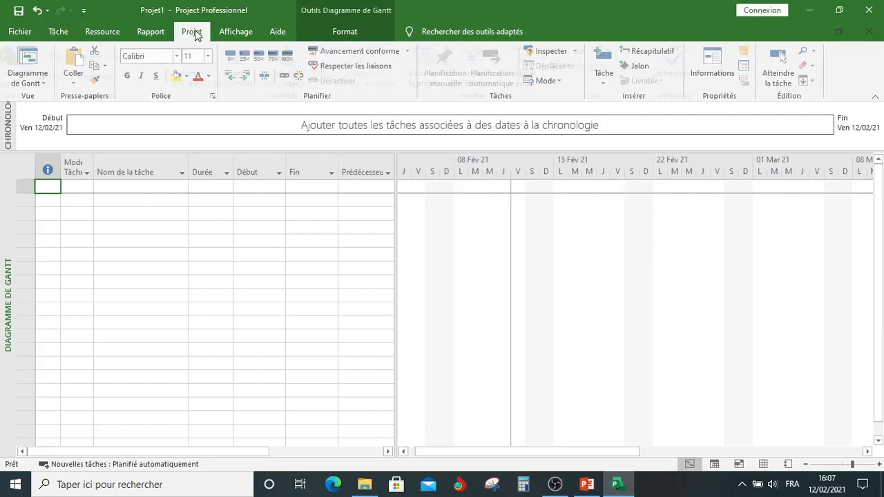
Step: Set the project's start date to Monday 15/02/2021 in the project information
click(194, 76)
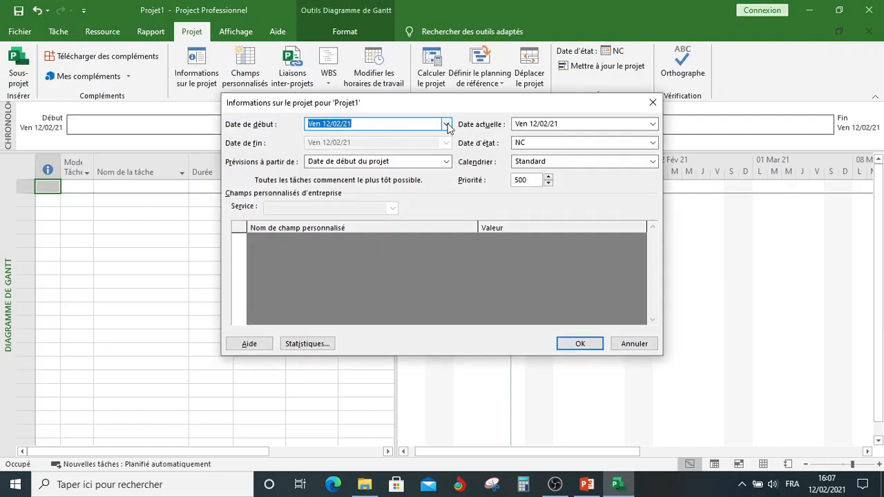
click(446, 123)
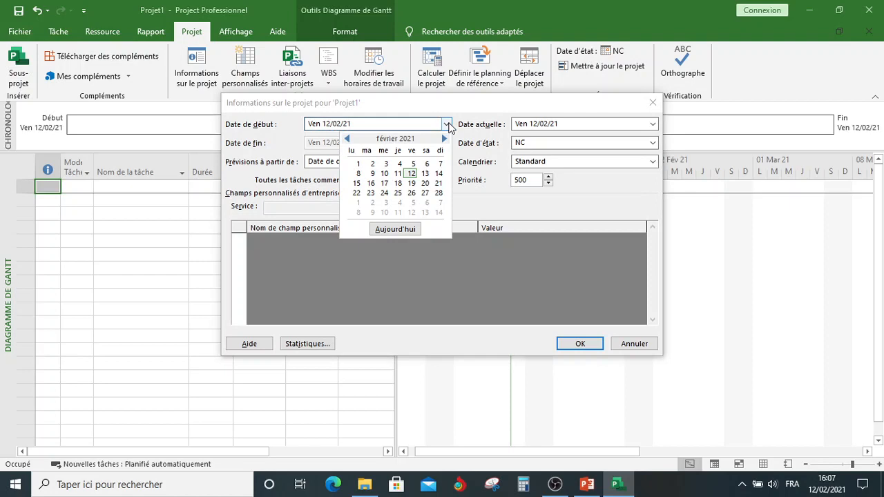
click(356, 184)
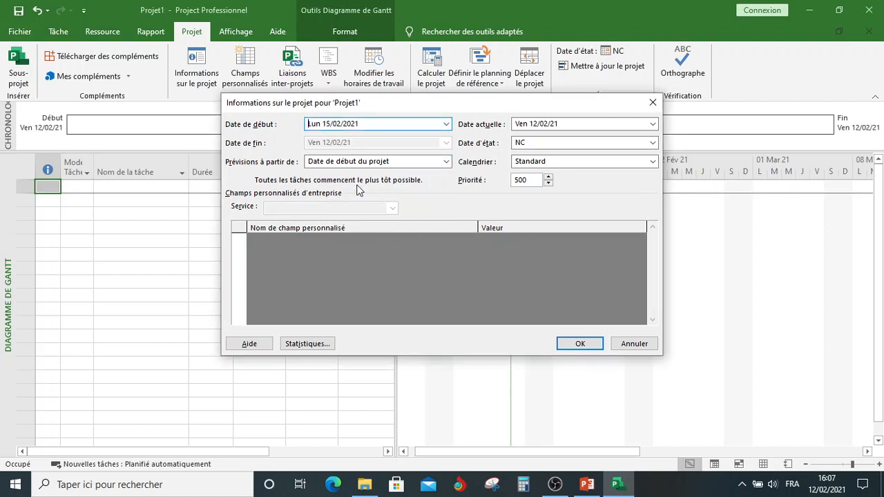
click(578, 344)
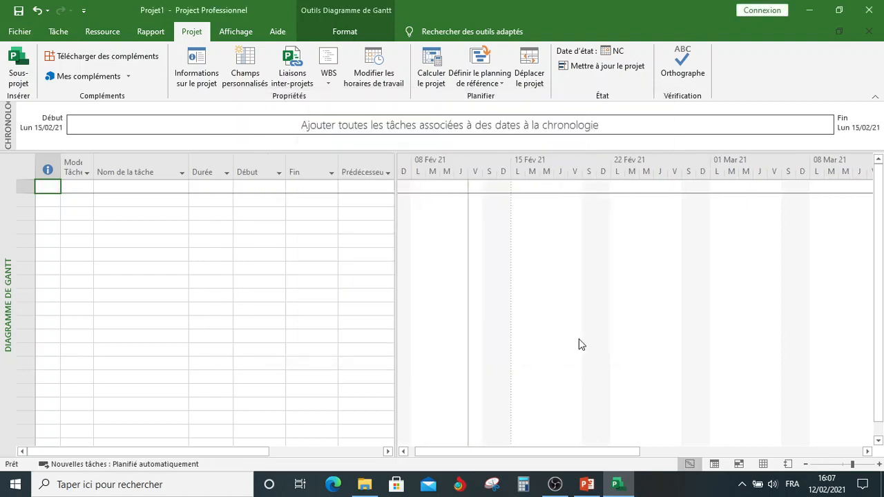
Step: Enter three tasks named A.B, A and B in the first three rows of the task table
click(124, 188)
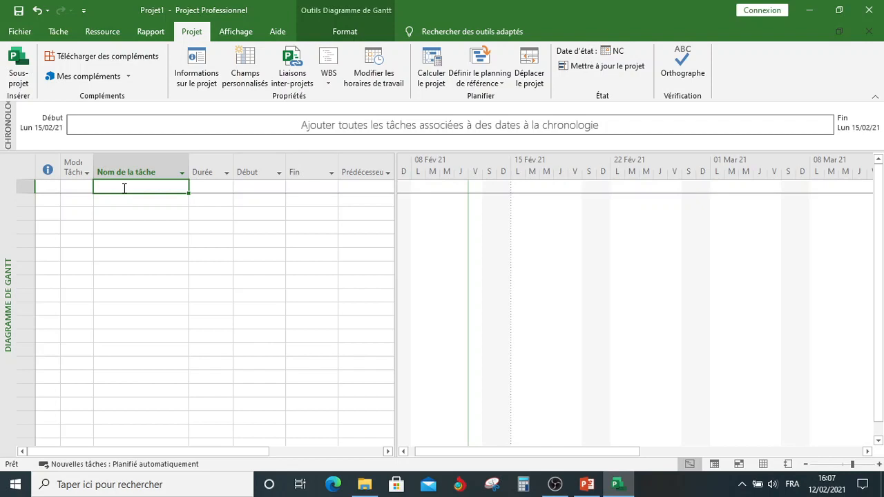
text(a)
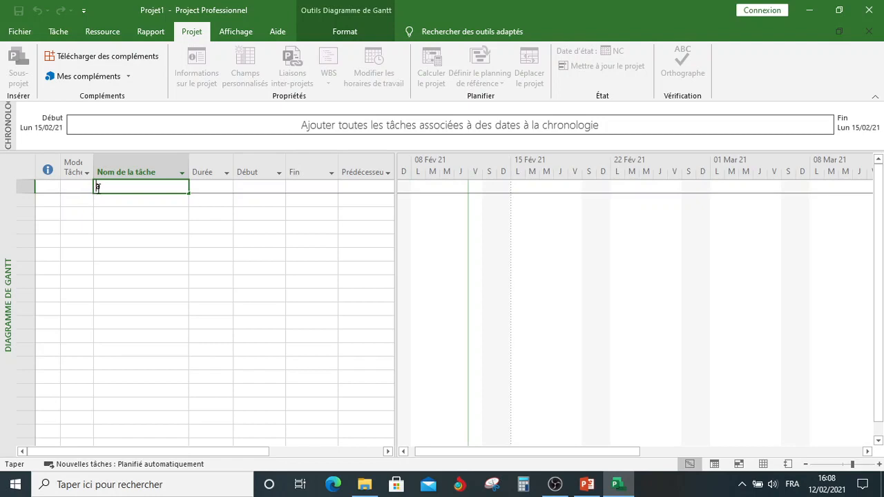
drag(98, 189, 104, 189)
text(A.B)
click(114, 201)
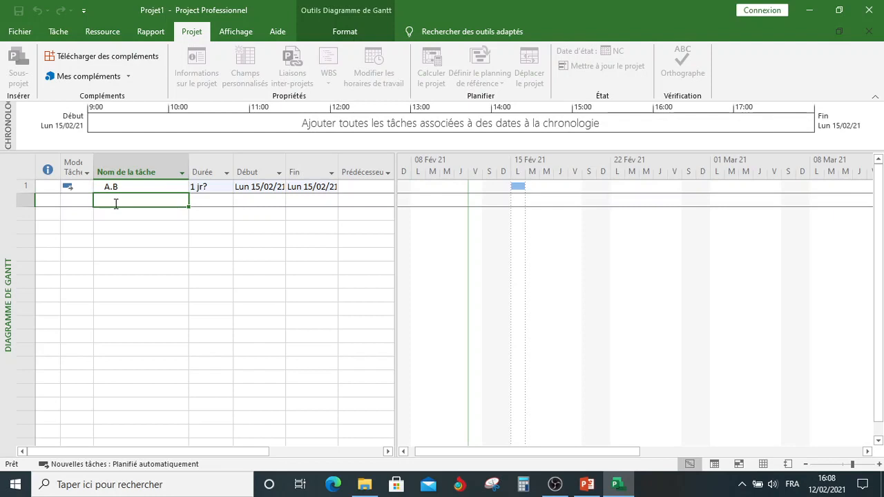
text(A)
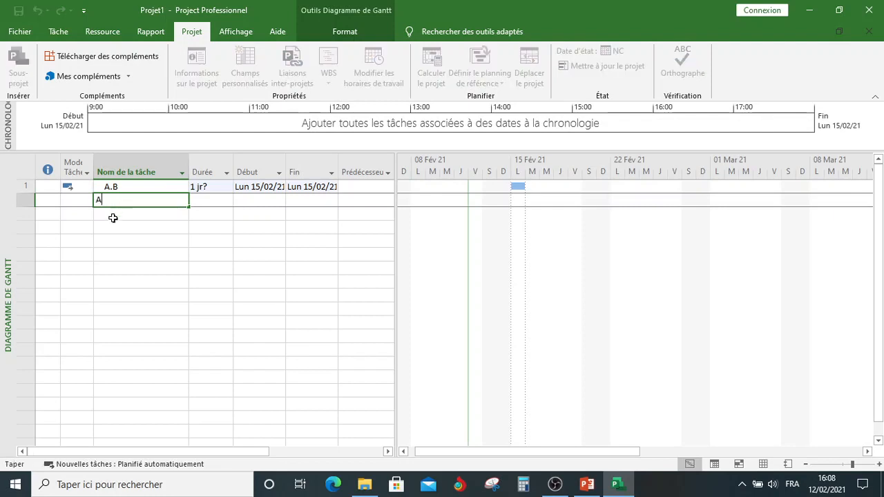
click(113, 218)
text(B)
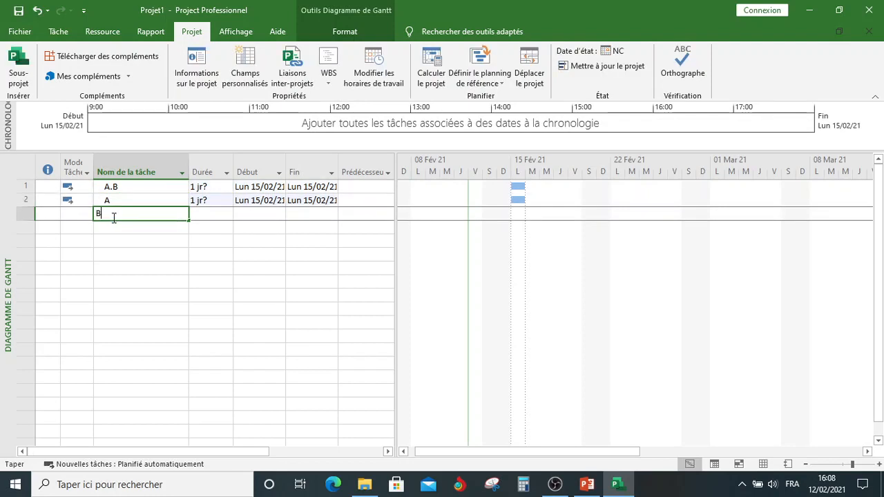
click(110, 227)
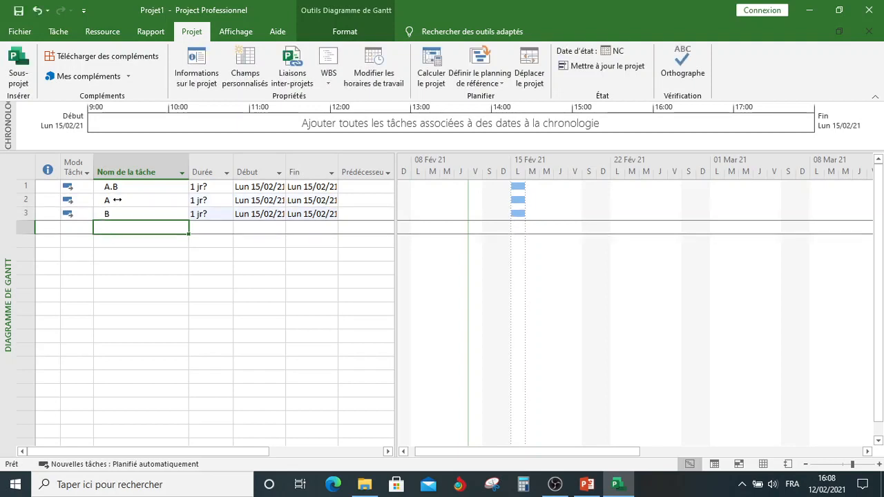
click(117, 200)
Step: Hide the indicators column of the task table
click(54, 177)
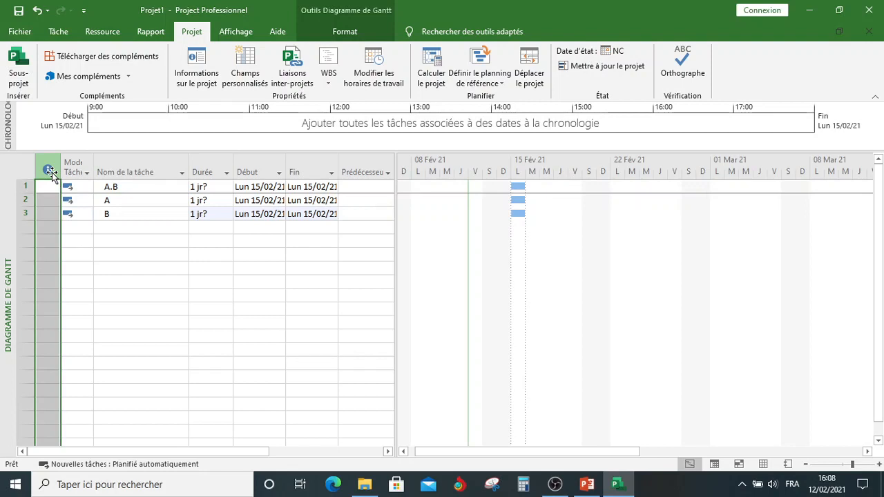
right_click(51, 172)
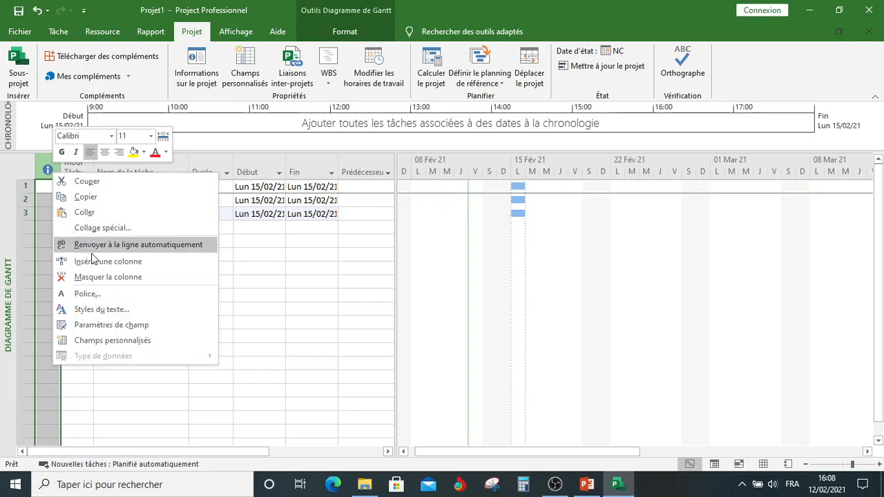
click(89, 276)
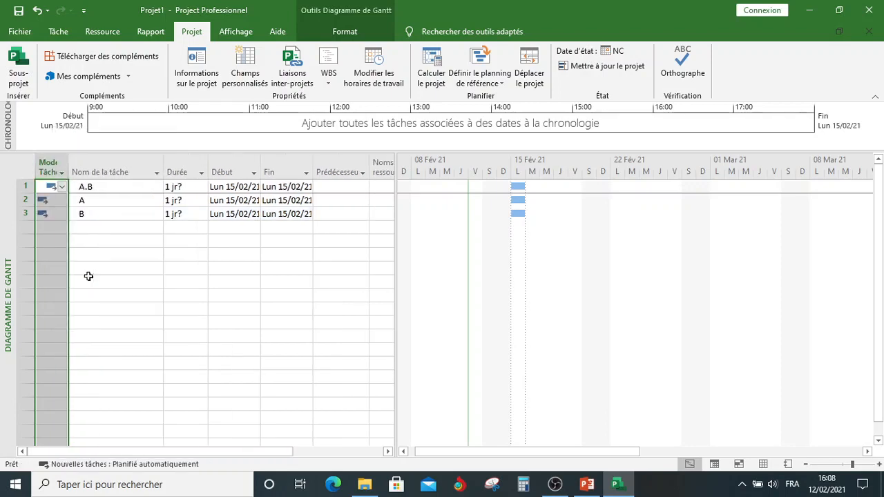
Step: Insert a WBS column before the task mode column
right_click(43, 168)
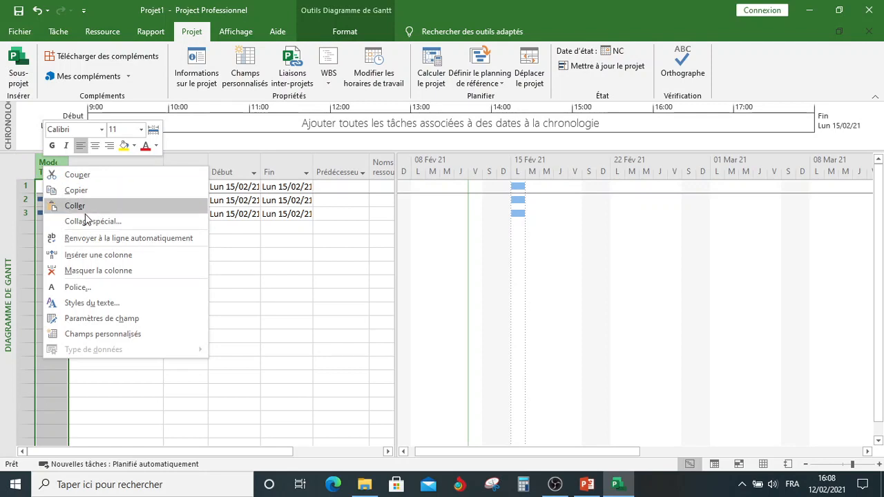
click(87, 255)
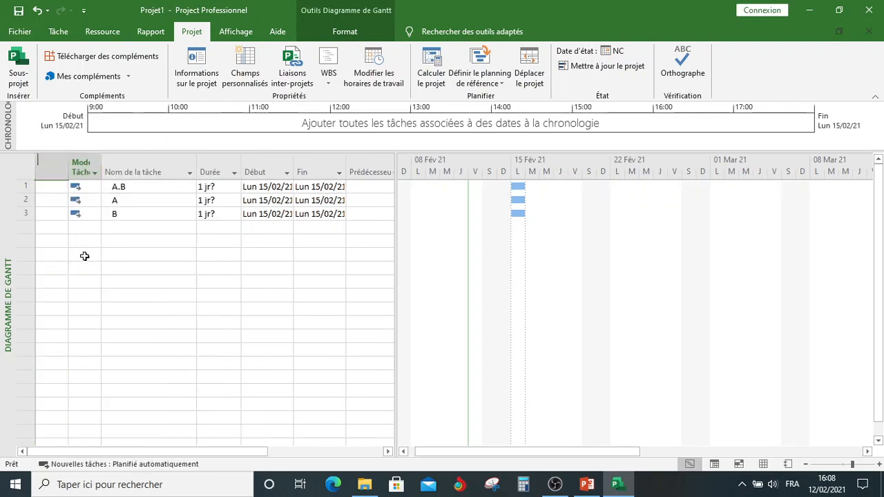
text(WBS)
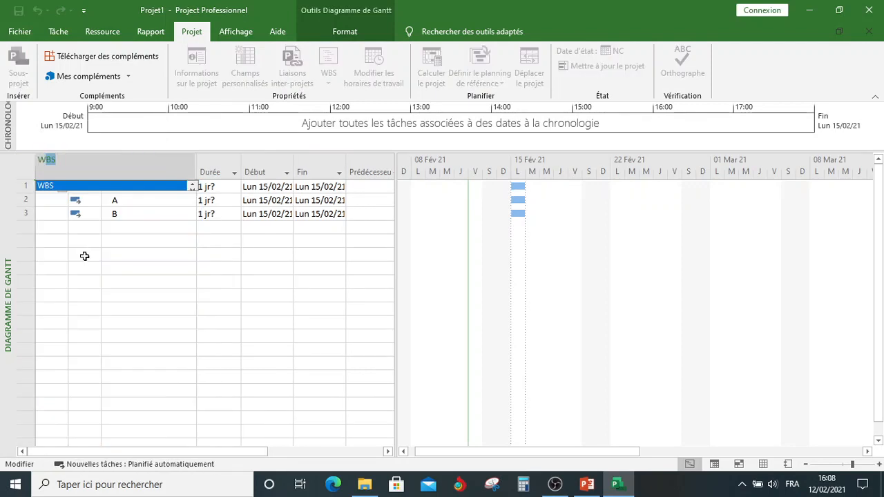
key(Return)
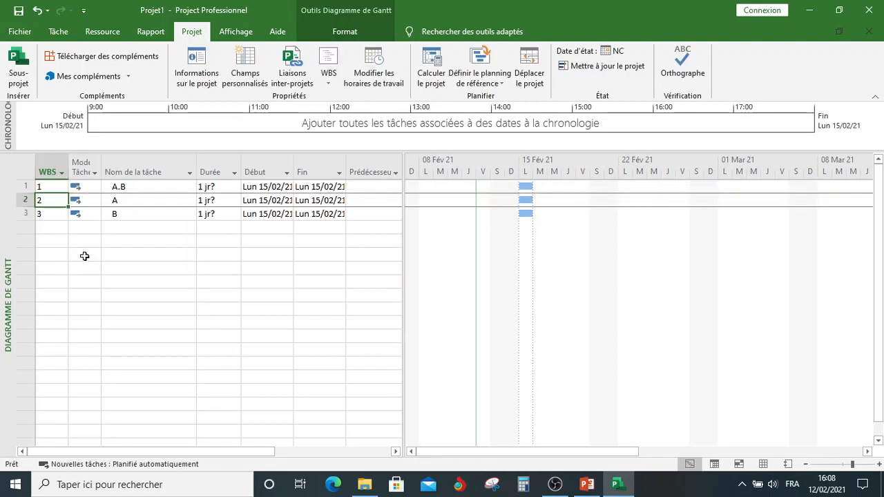
Step: Demote tasks A and B together so they become subtasks of A.B
click(149, 200)
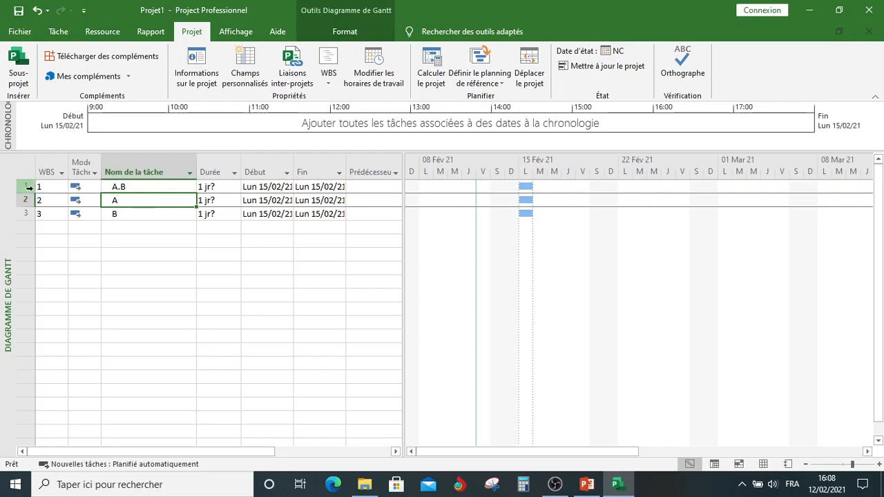
click(142, 212)
click(143, 222)
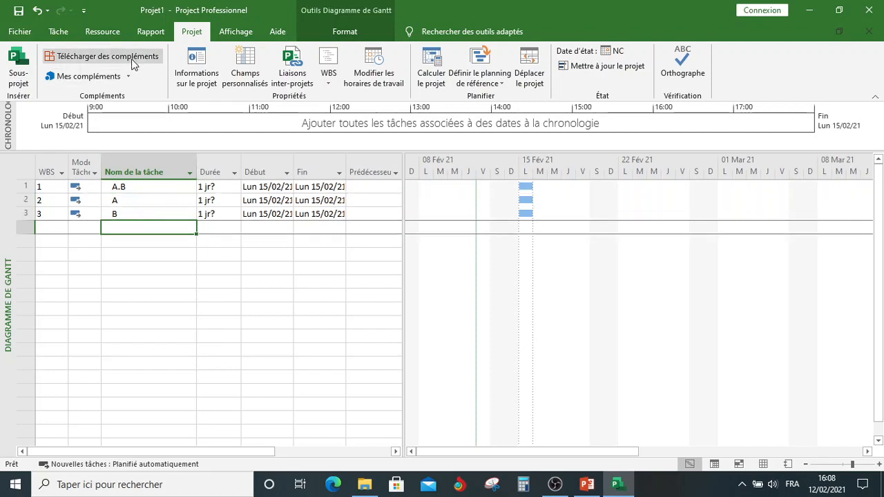
drag(138, 201, 138, 211)
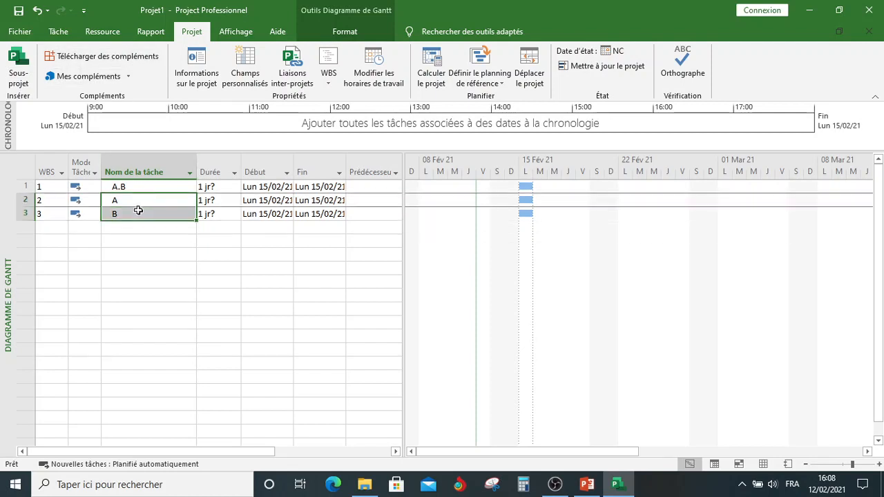
click(63, 33)
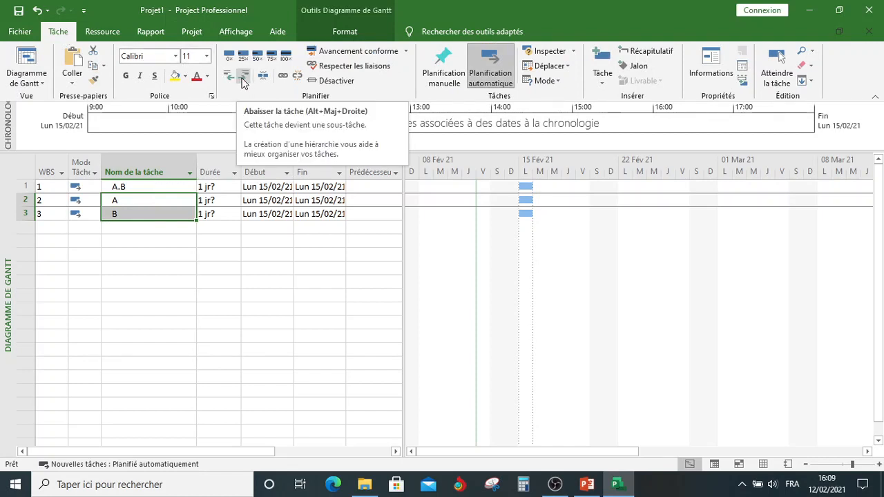
click(243, 80)
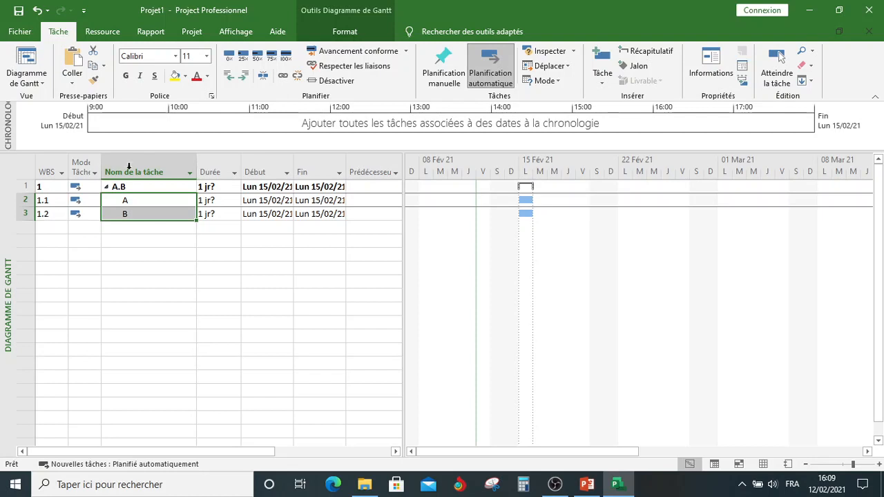
Step: Set the duration of task A to 3 days and of task B to 2 days
click(210, 201)
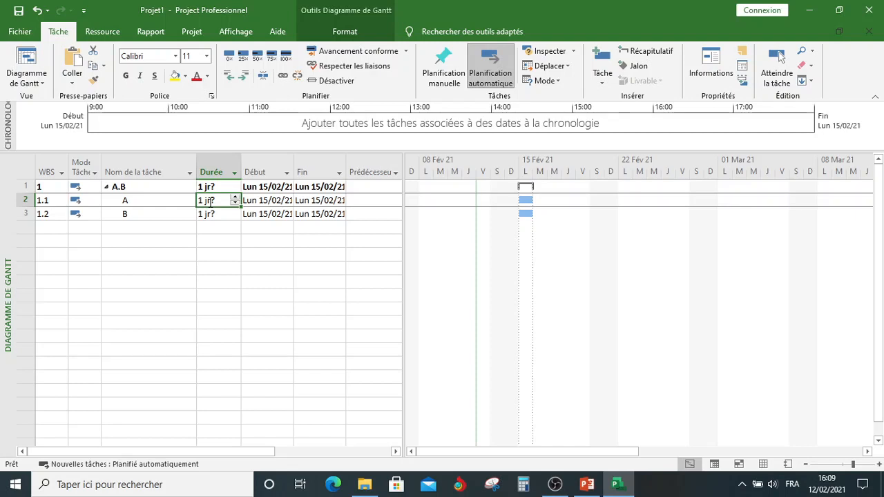
text(3)
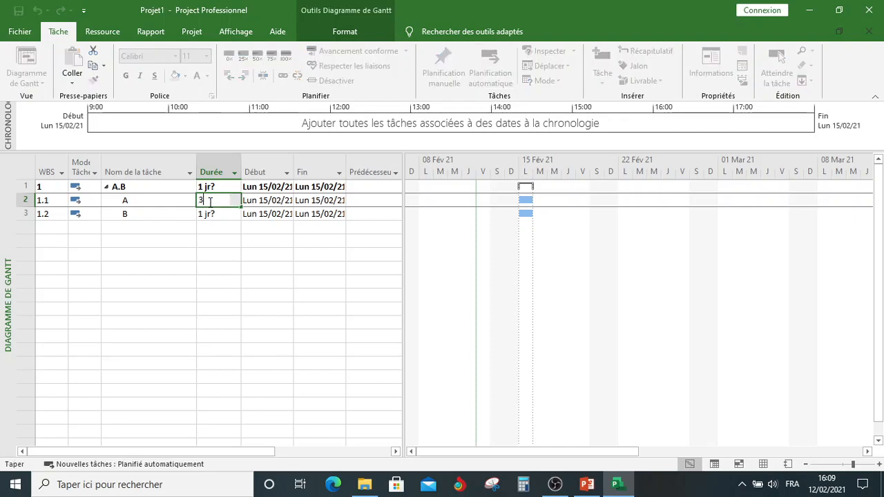
key(Return)
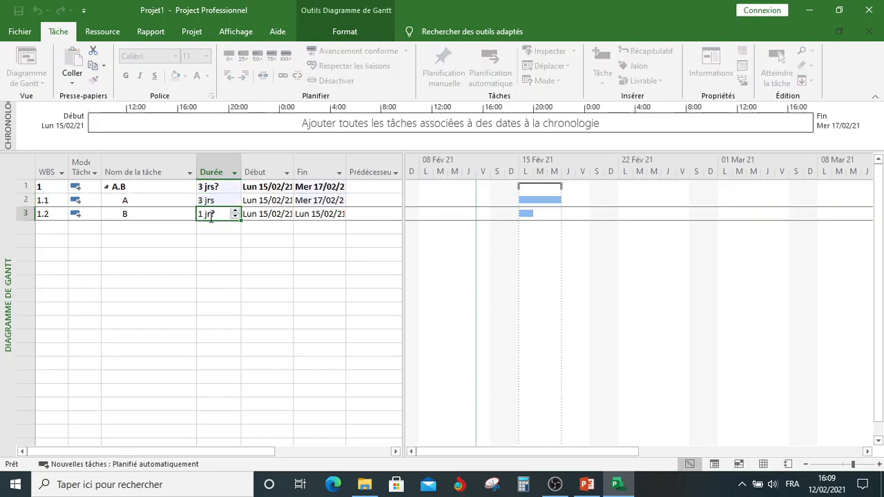
text(2)
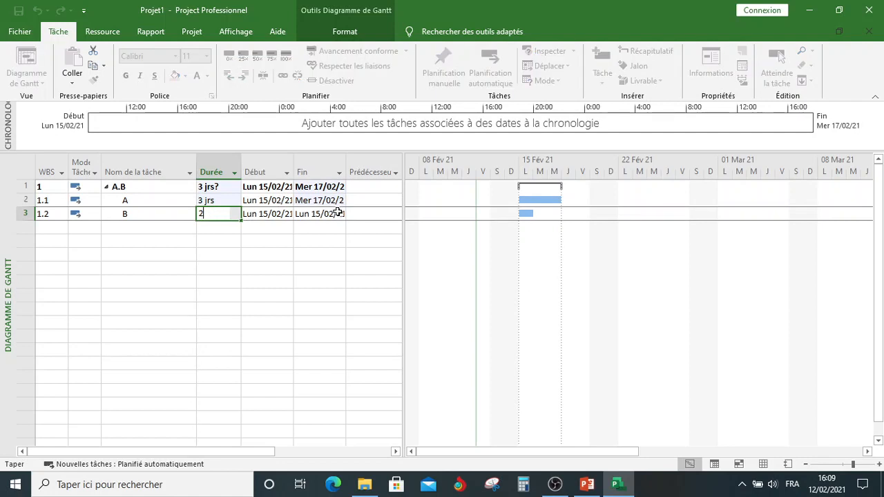
Step: Give task B the predecessor 2FD+1, linking it finish-to-start to task A with a one-day lag
click(360, 214)
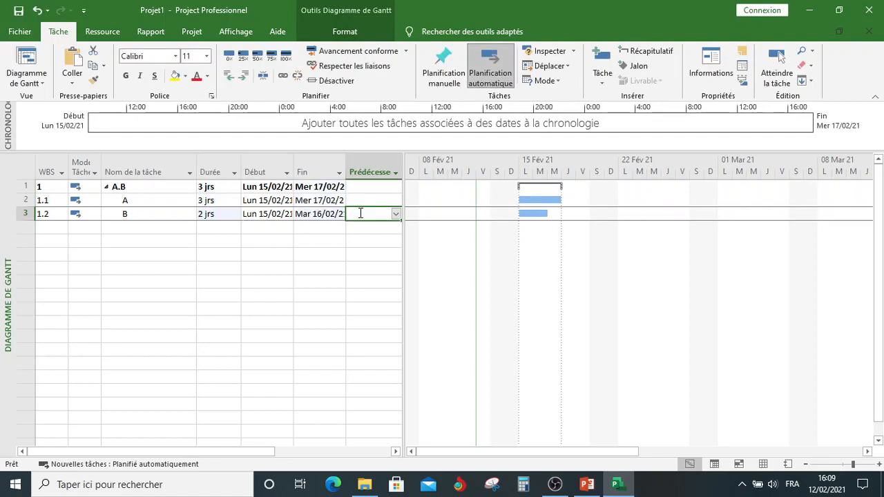
text(2FD+1)
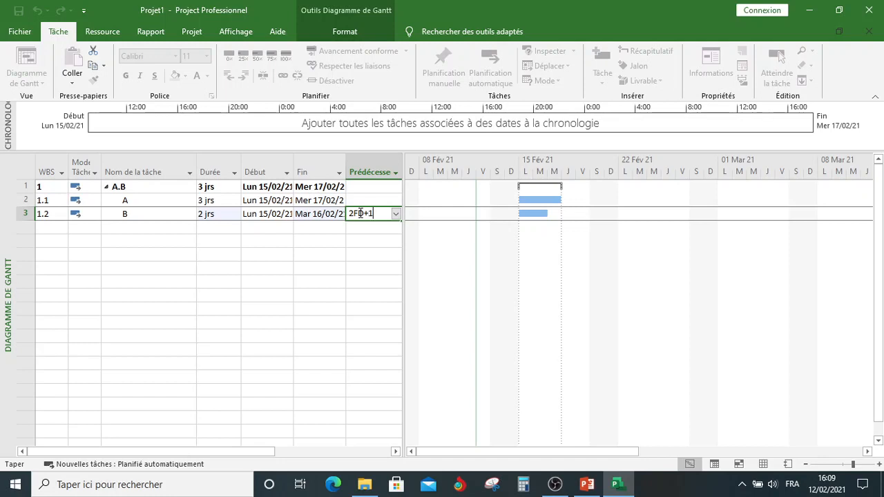
key(Return)
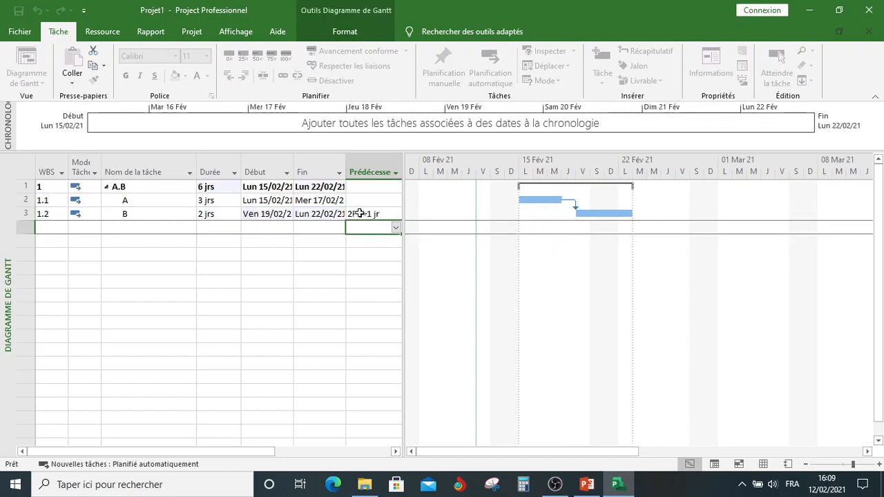
Step: Add a FIN task below B with a 0-day duration and promote it to the top outline level
click(144, 231)
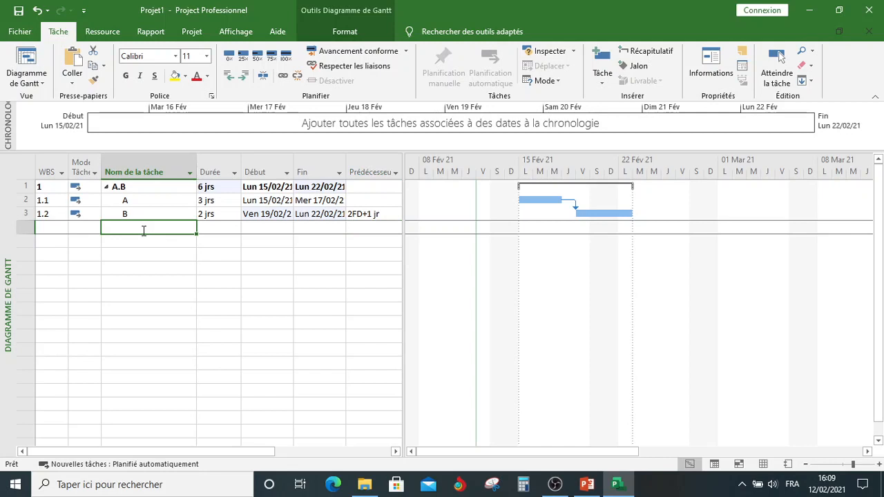
text(FIN)
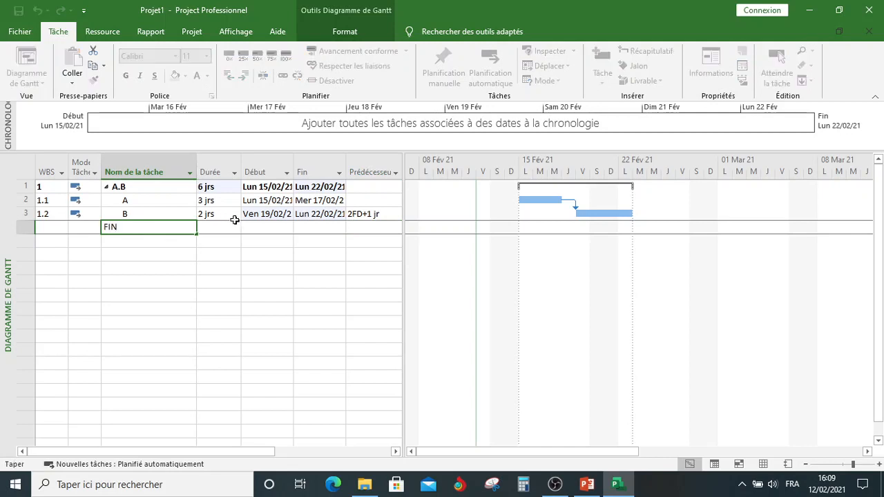
click(238, 230)
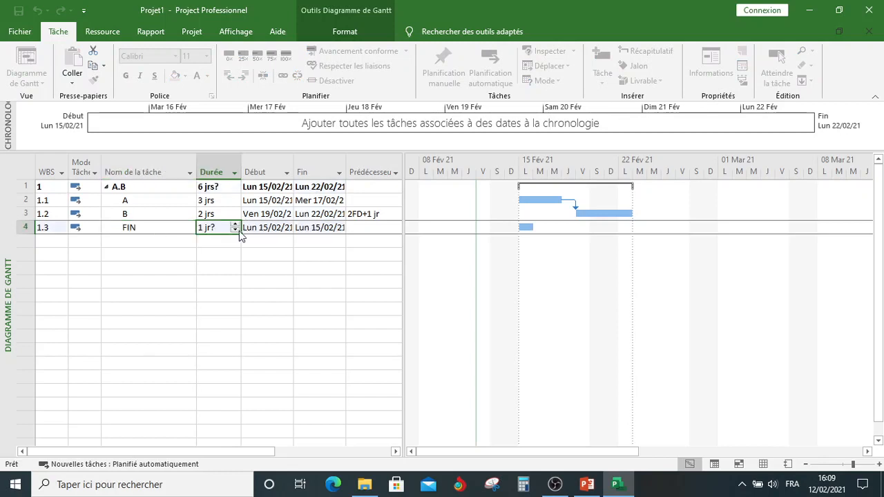
click(236, 231)
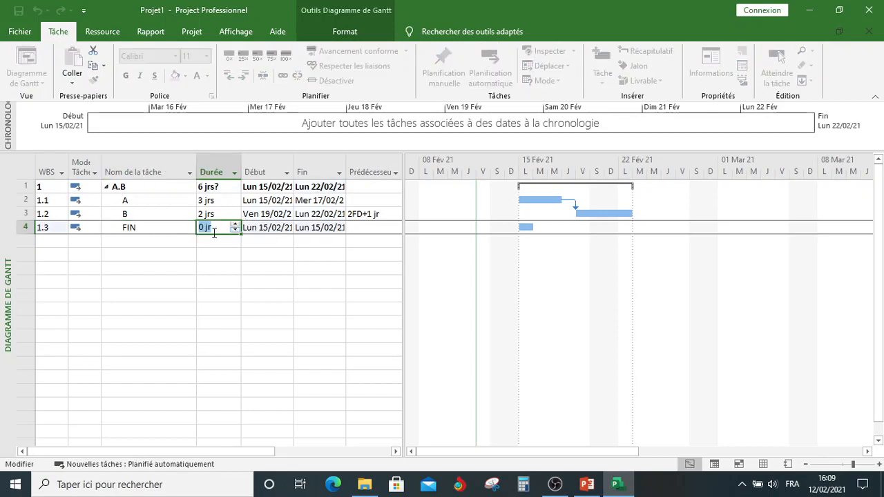
click(178, 231)
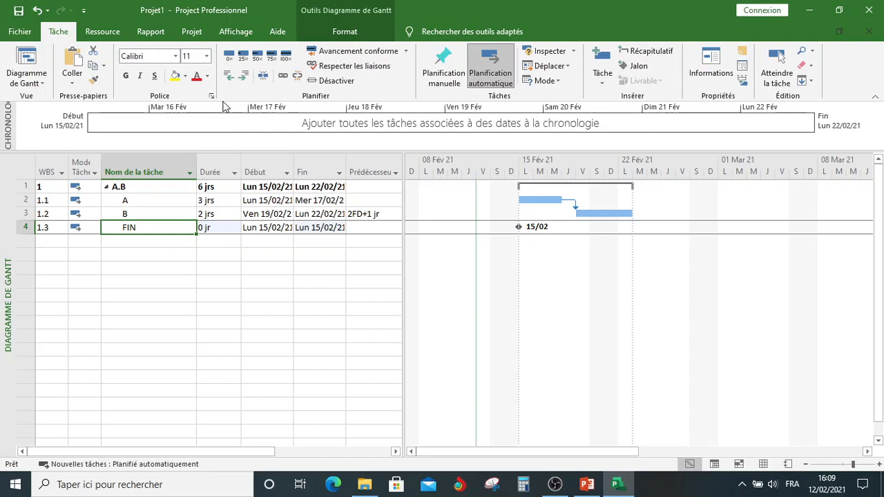
click(231, 79)
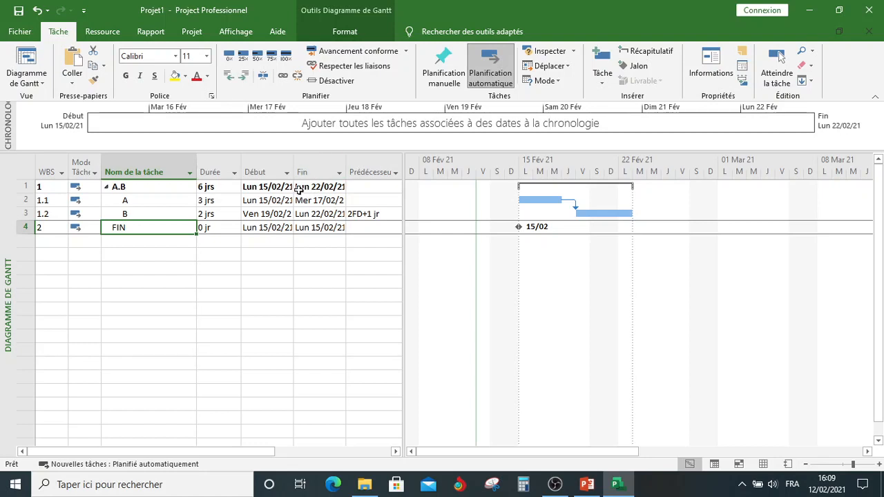
Step: Set the finish date of the FIN milestone to 23 February 2021
click(315, 228)
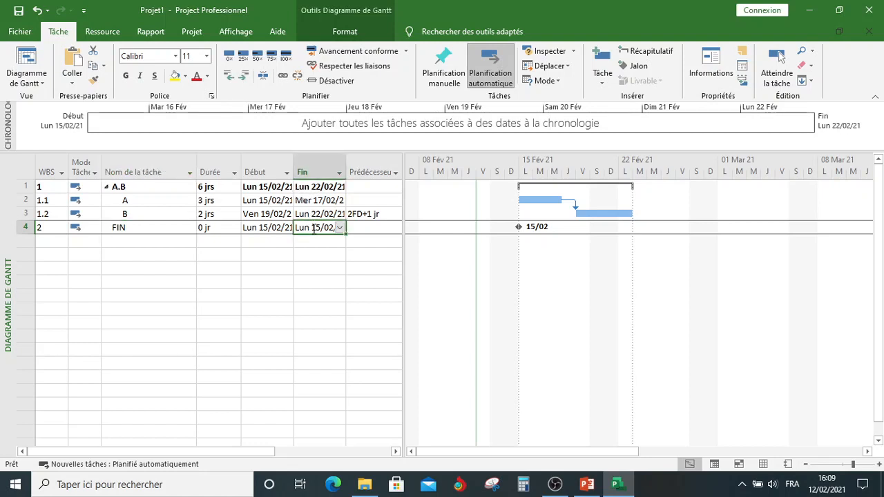
click(339, 228)
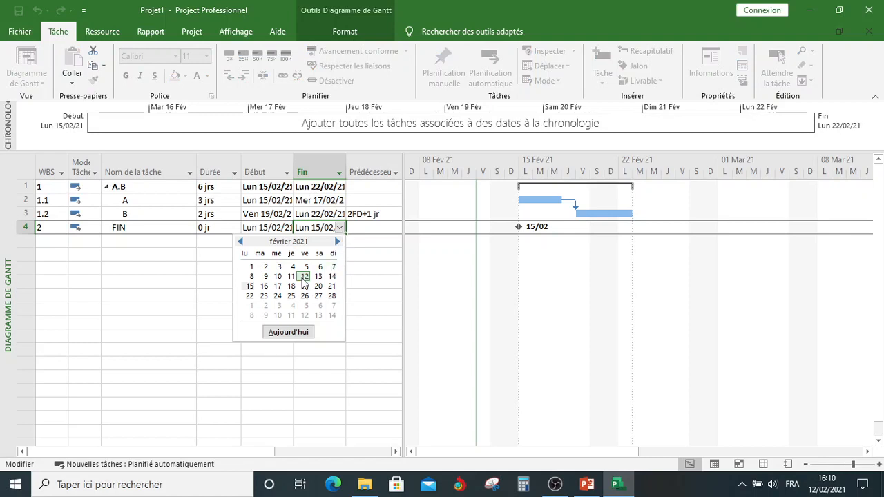
click(265, 297)
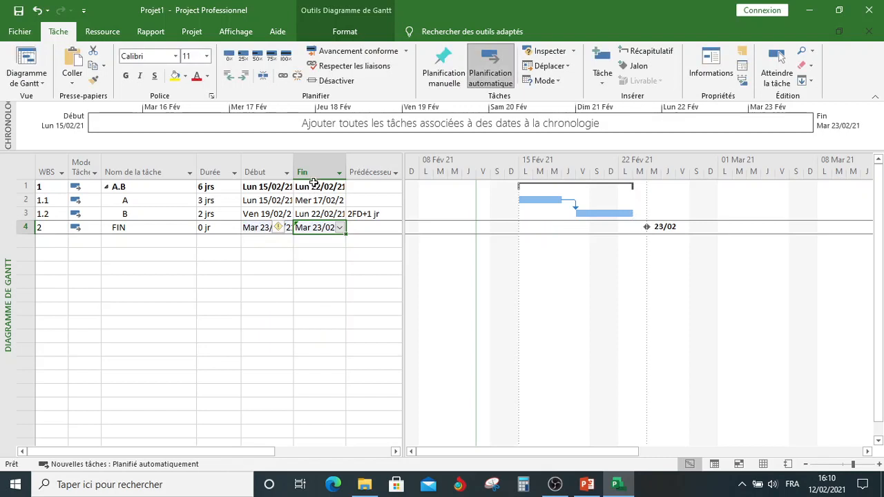
Step: Insert a Marge totale column before the Début column in the Gantt table
click(270, 172)
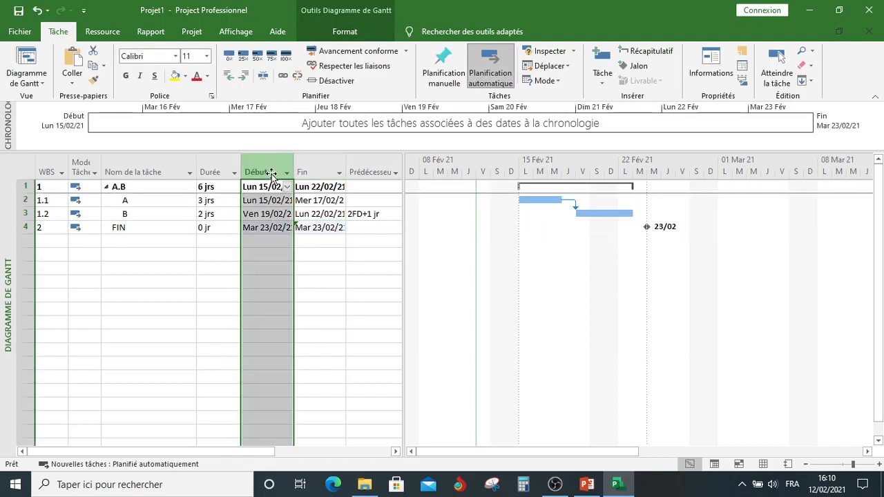
right_click(271, 174)
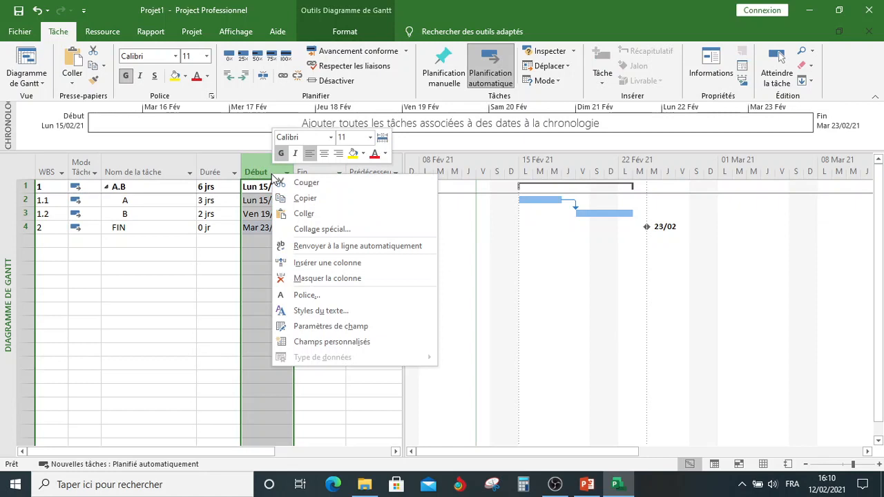
click(309, 264)
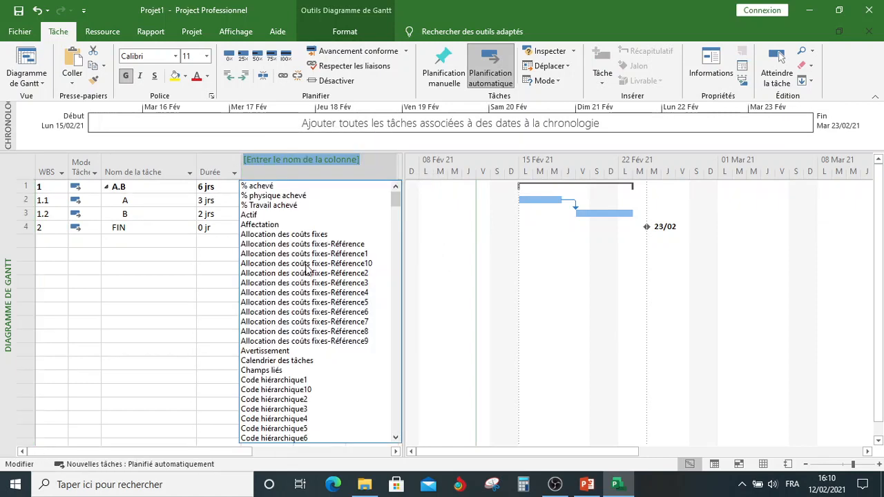
text(Marge de début)
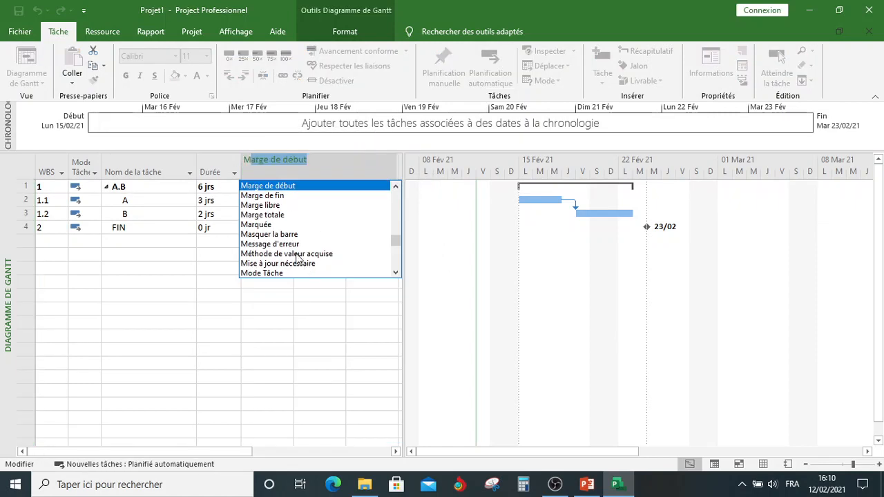
click(272, 218)
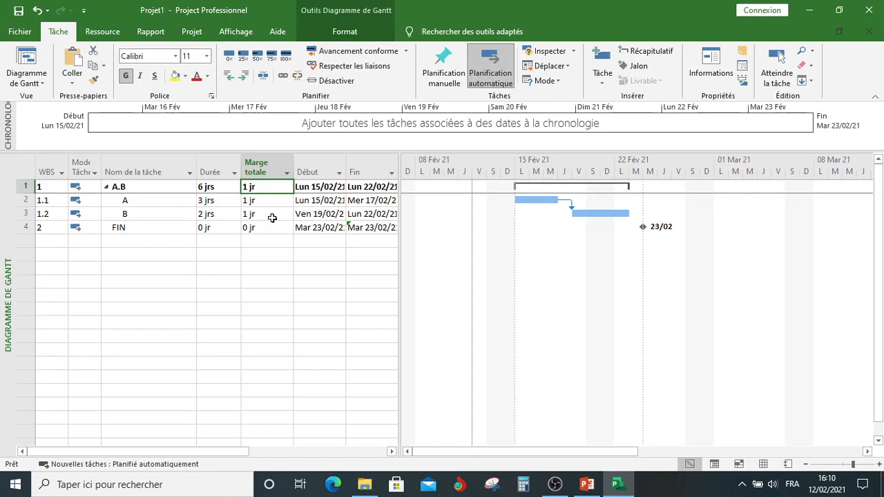
click(26, 78)
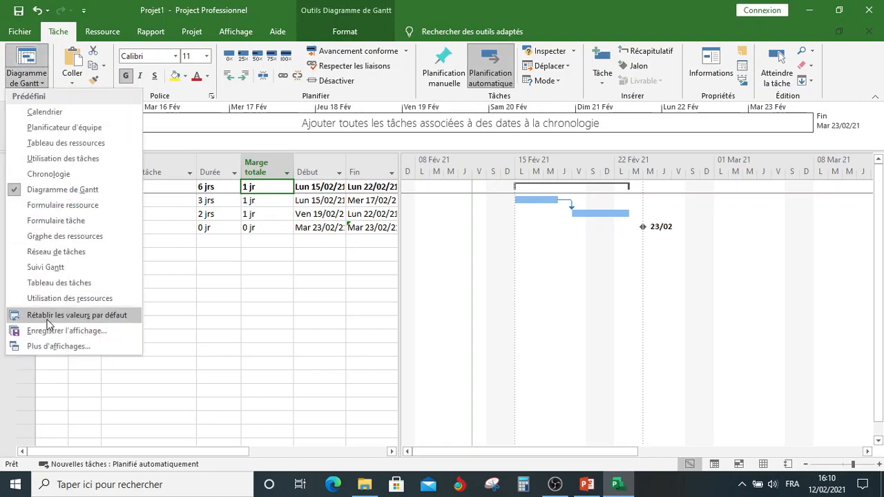
click(40, 347)
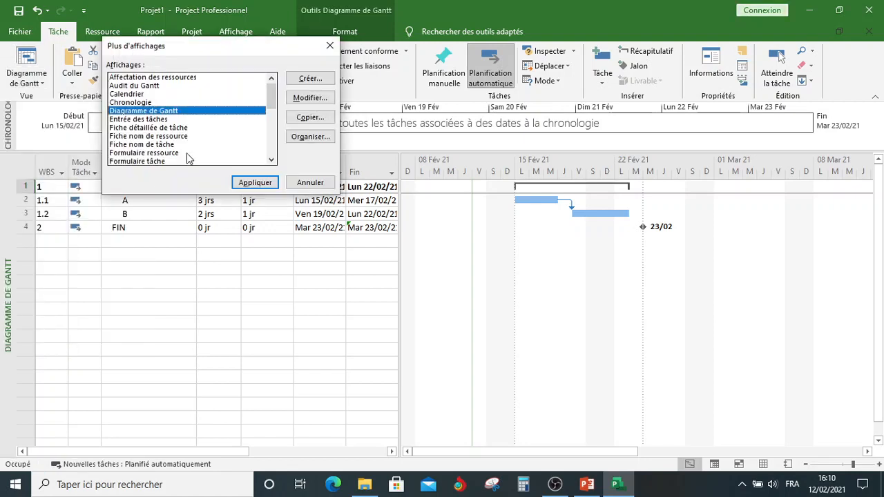
click(272, 145)
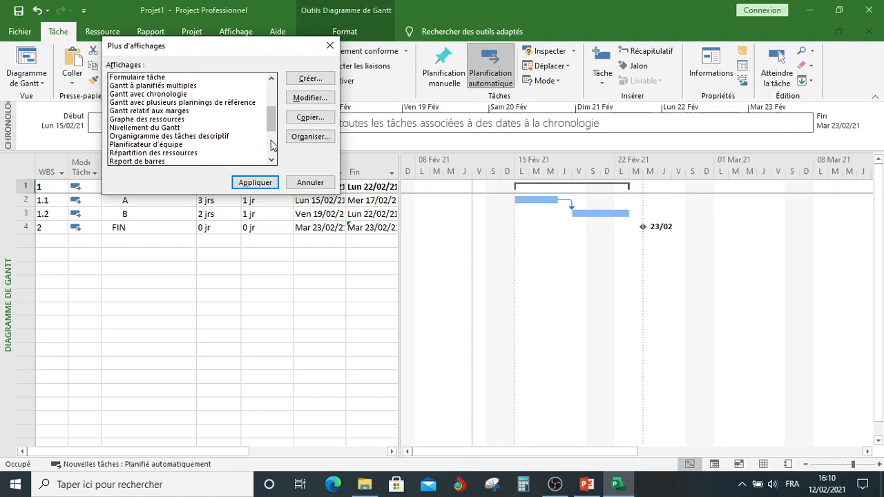
click(330, 46)
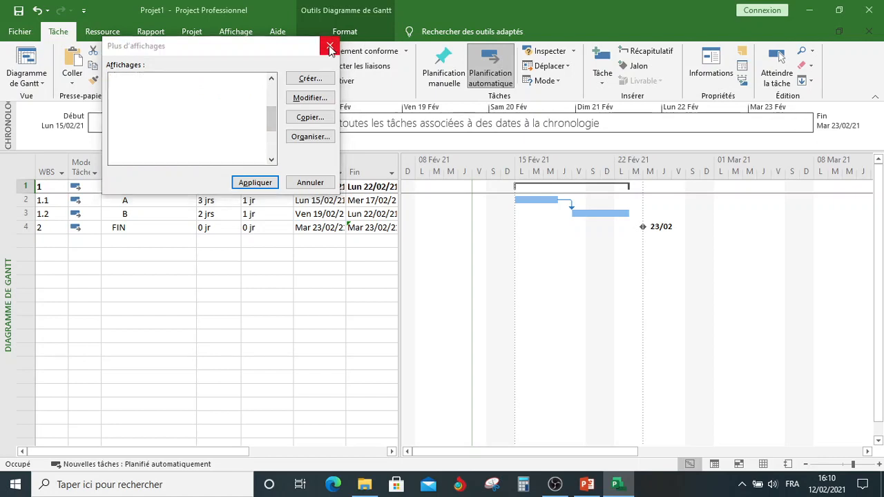
Step: Show the project in the Réseau de tâches view, then collapse and re-expand the A.B summary node
click(29, 81)
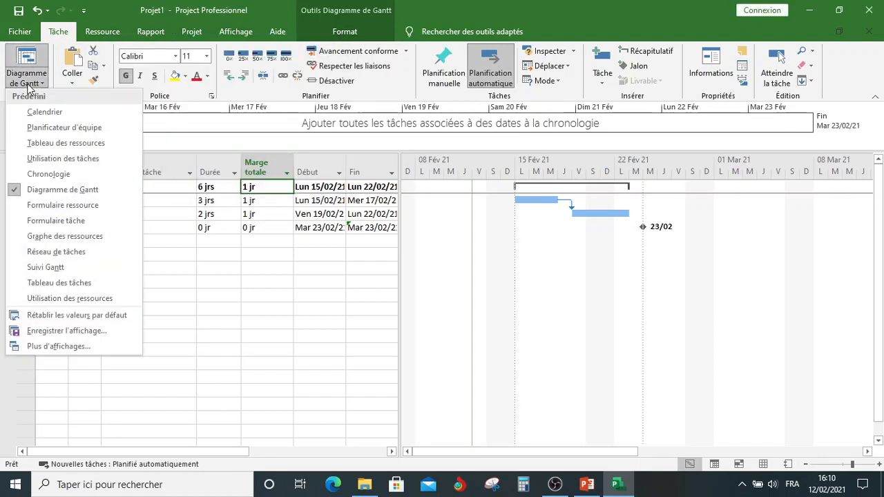
click(38, 252)
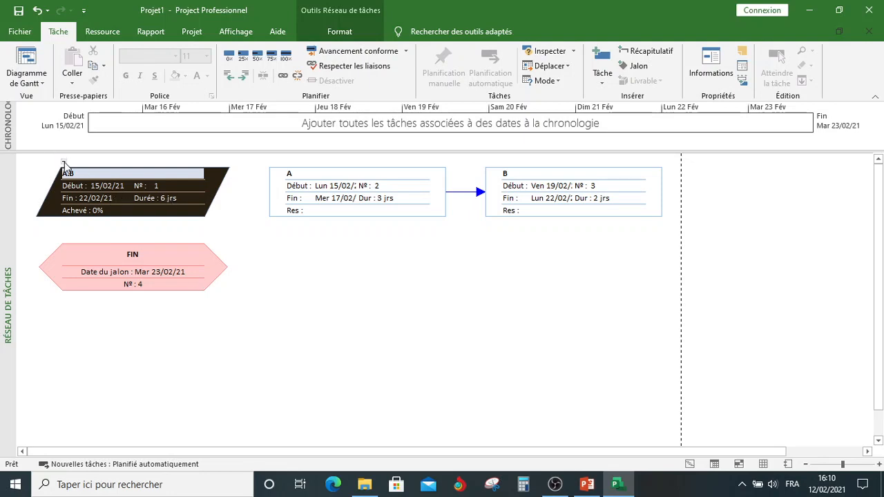
click(64, 164)
click(64, 164)
Step: Apply the Gantt relatif aux marges view to the project
click(26, 83)
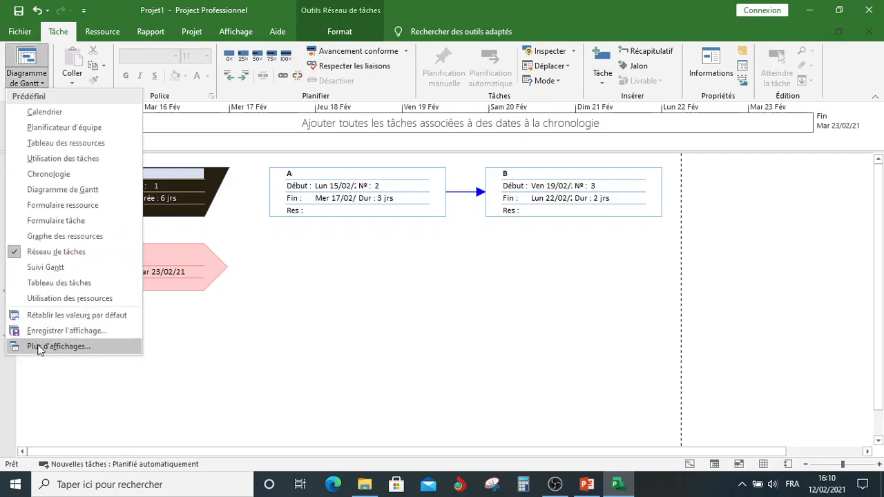
click(58, 346)
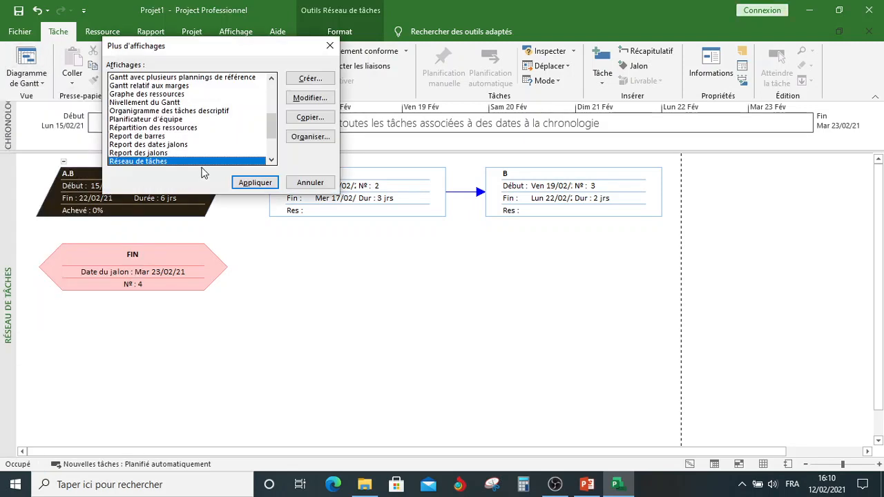
key(g)
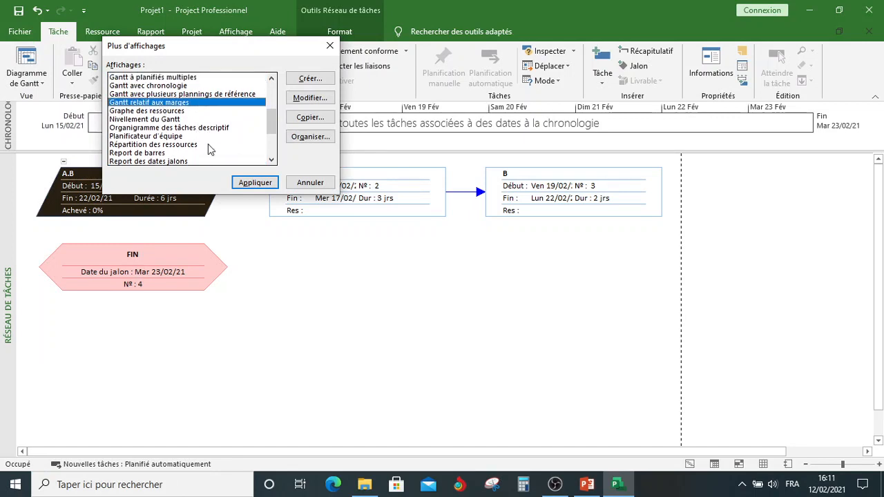
click(248, 185)
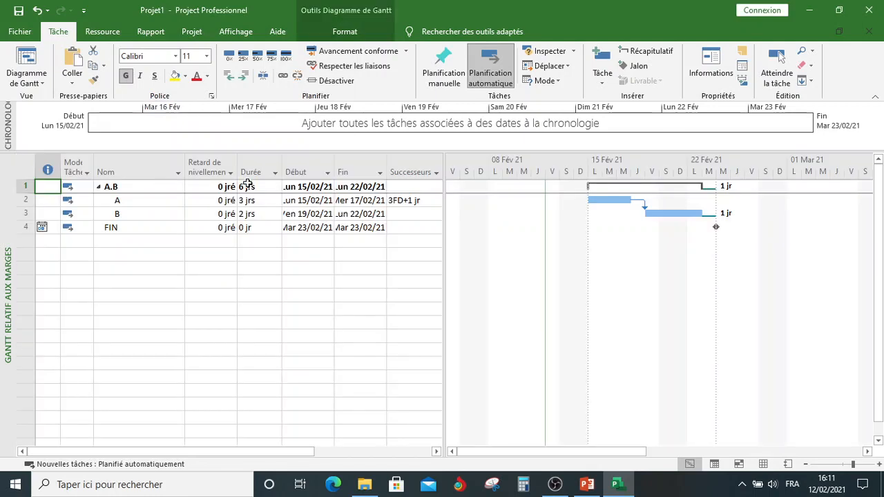
Step: Insert a Marge libre column before the Début column in the slack Gantt table
click(311, 172)
right_click(310, 172)
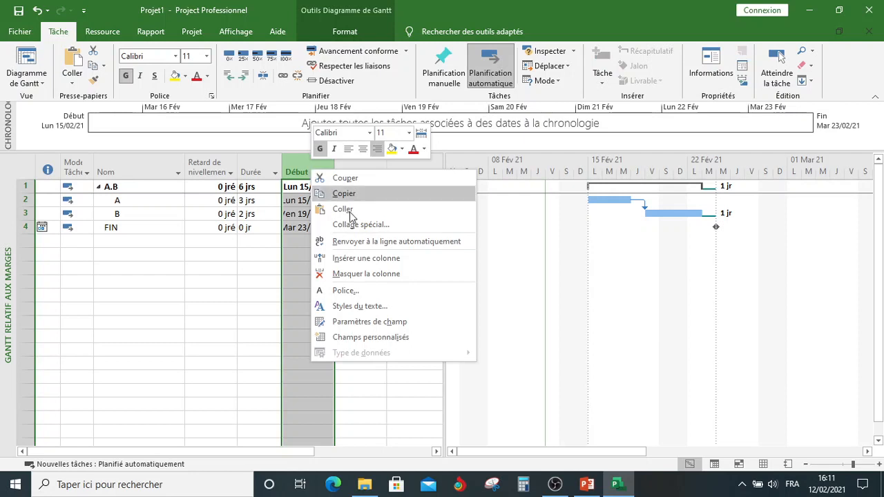
click(376, 259)
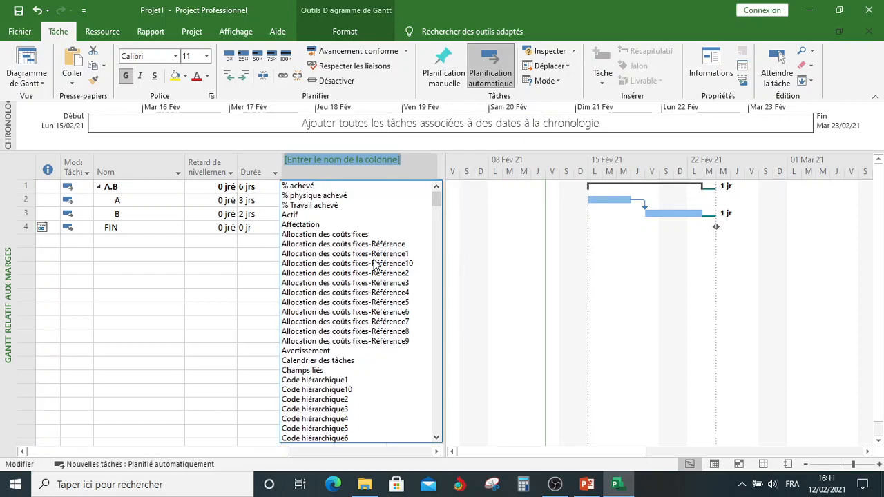
text(m)
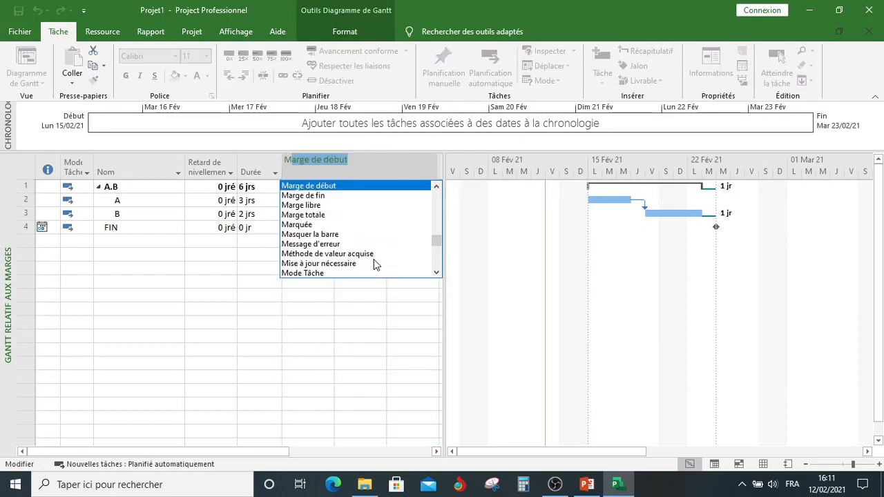
click(306, 205)
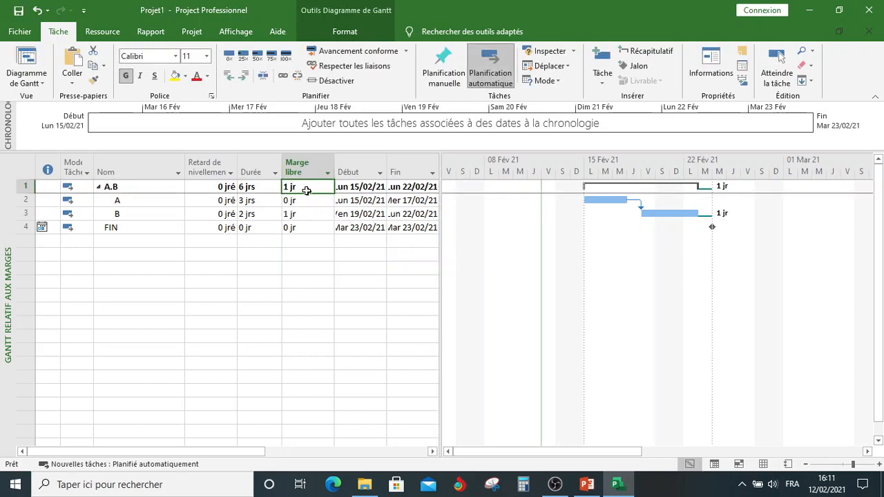
Step: Insert a Marge totale column before the Marge libre column
click(305, 167)
right_click(306, 172)
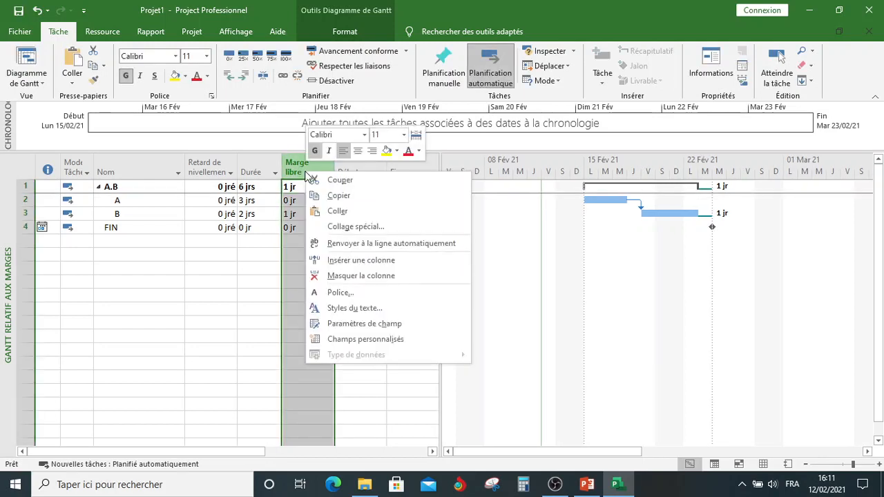
click(355, 262)
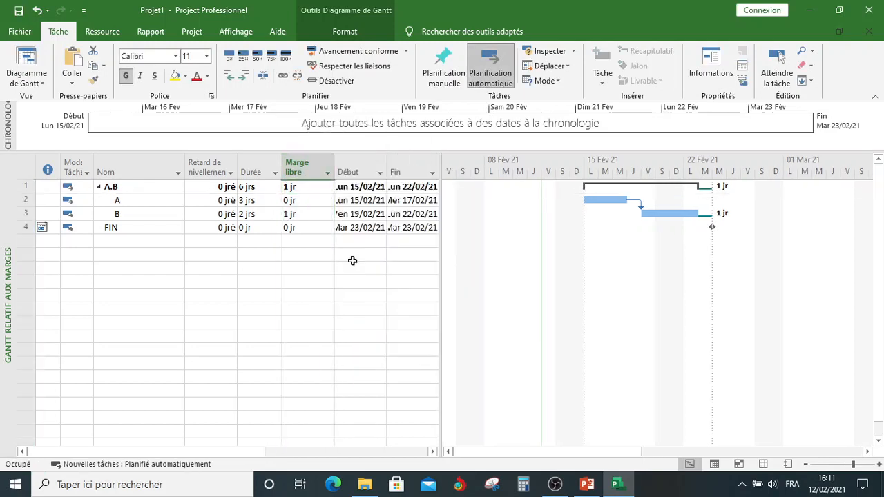
text(Marge de début)
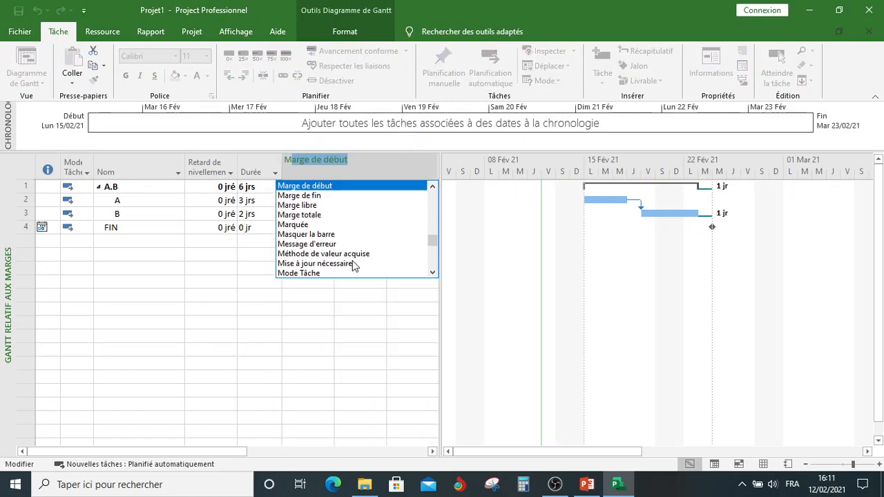
click(308, 215)
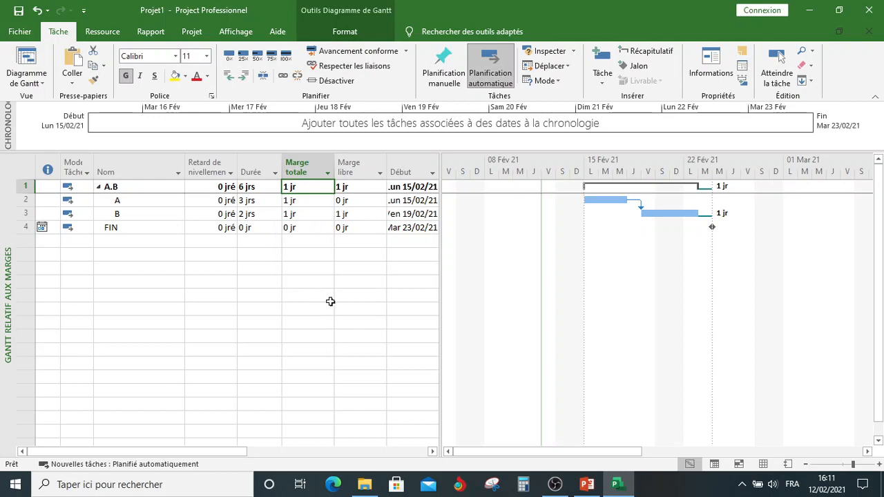
Step: Collapse and re-expand the A.B summary task to compare its slack bar with those of its subtasks
click(99, 187)
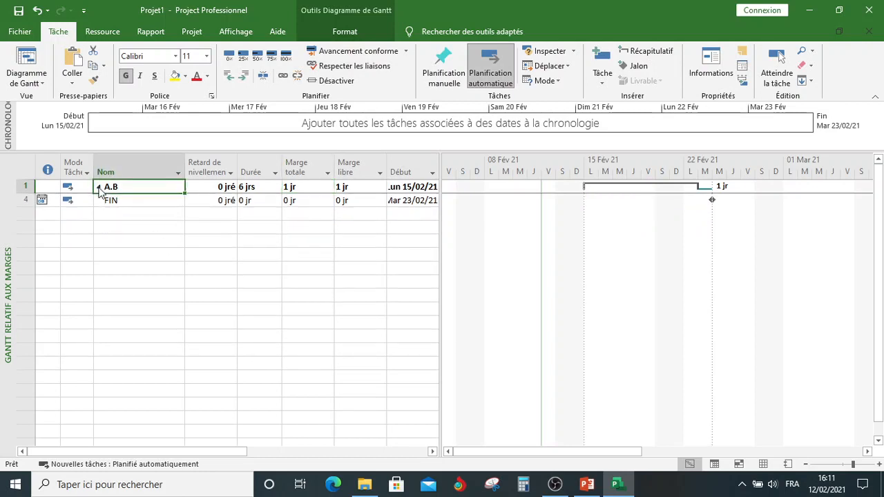
click(99, 187)
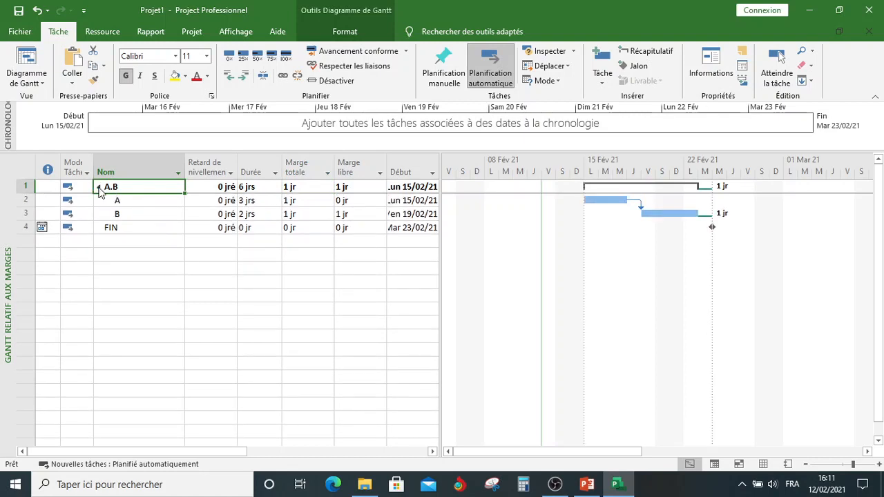
click(99, 187)
click(99, 188)
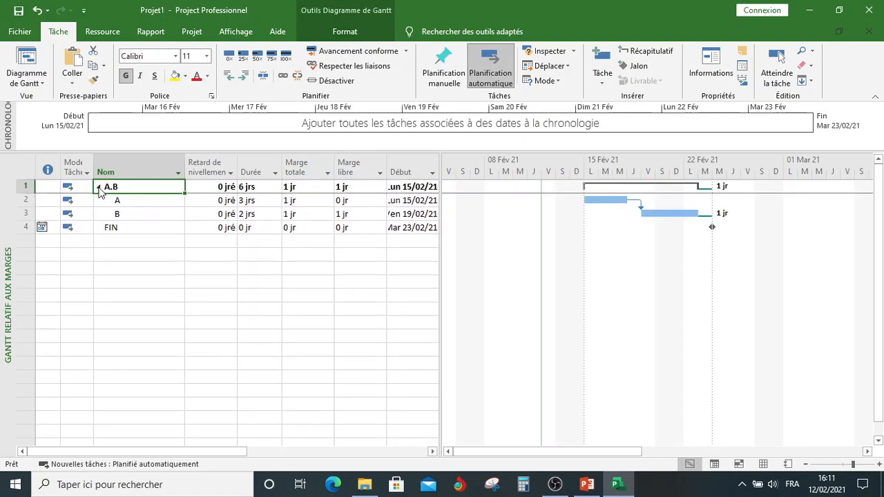